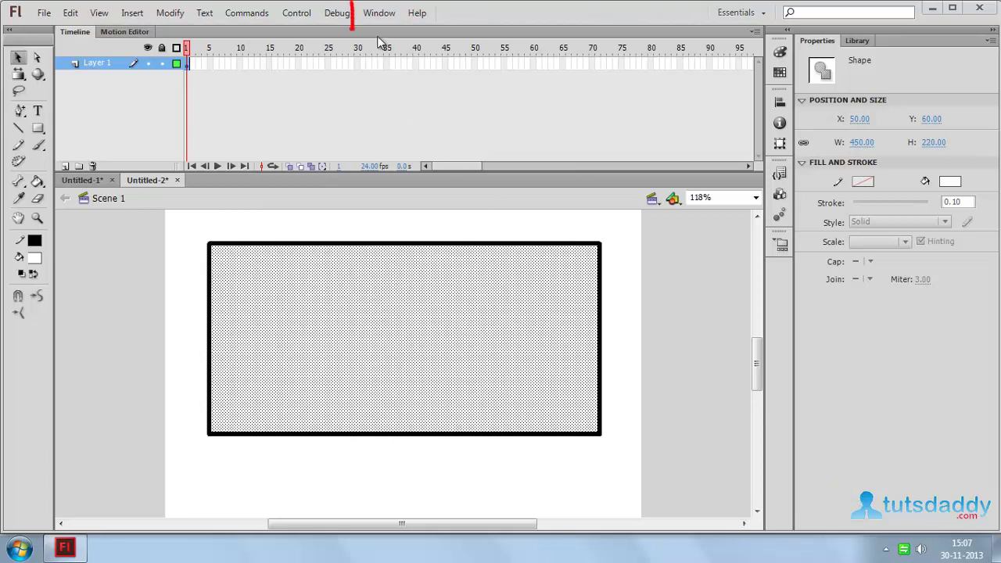
Show the Color panel from the Window menu beside the stage.
click(379, 13)
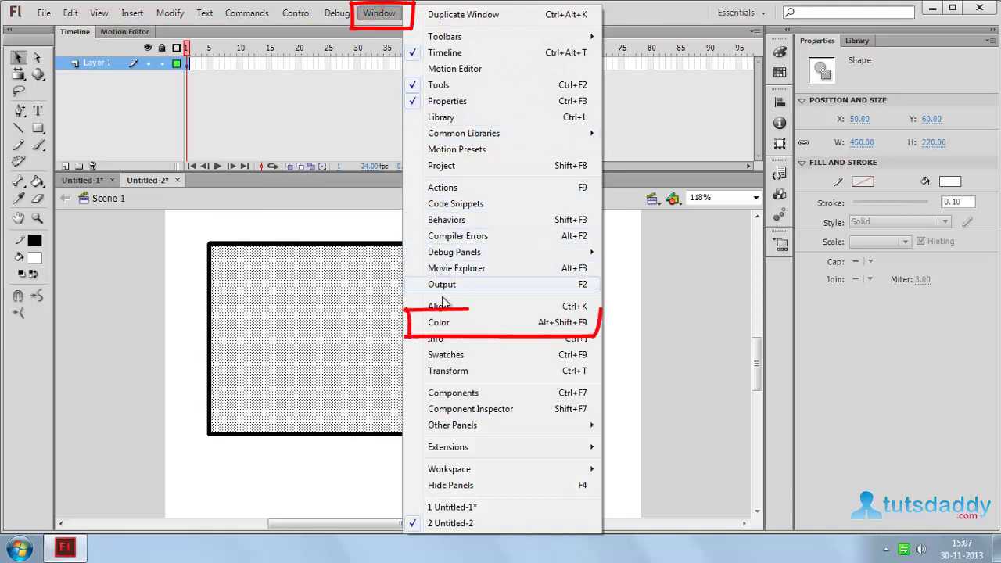
click(567, 324)
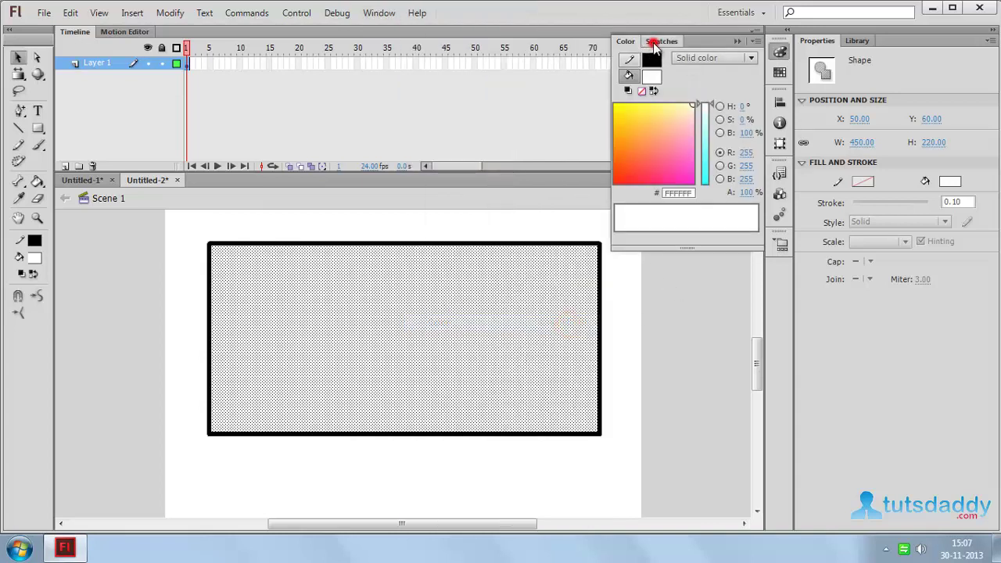
Fill the rectangle with lime green from Swatches, then mix it to dark red 991210.
click(657, 43)
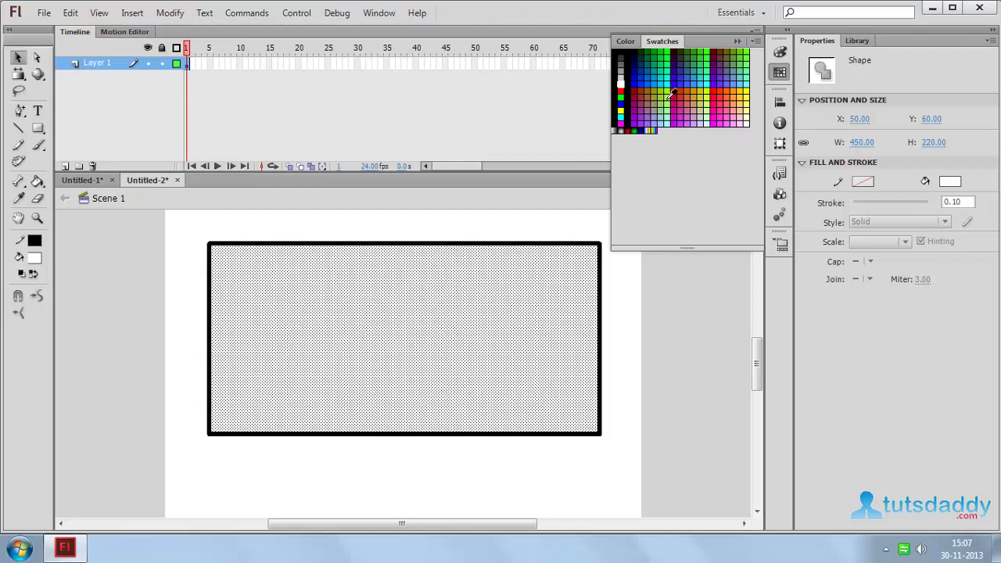
click(666, 97)
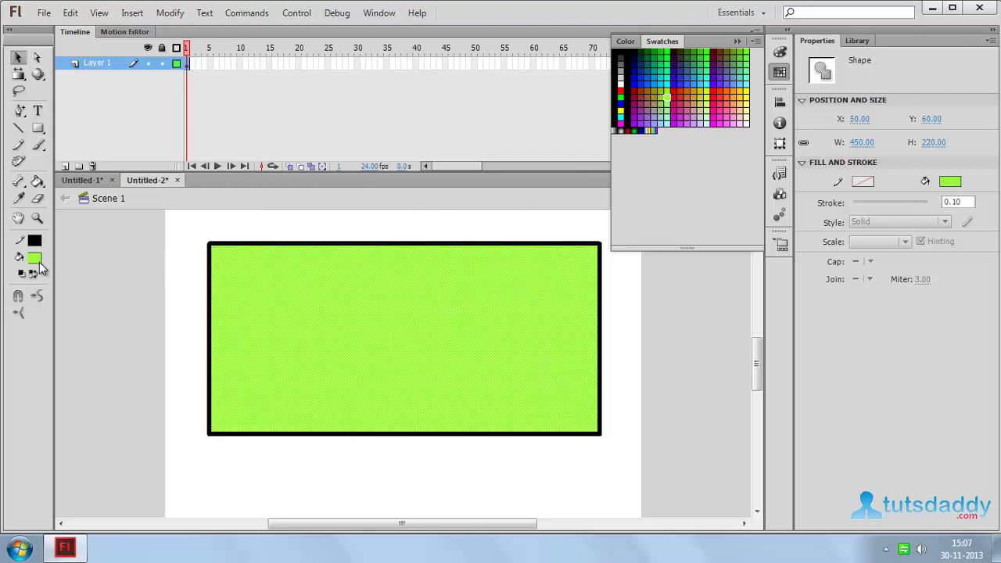
click(626, 41)
drag(693, 155, 664, 204)
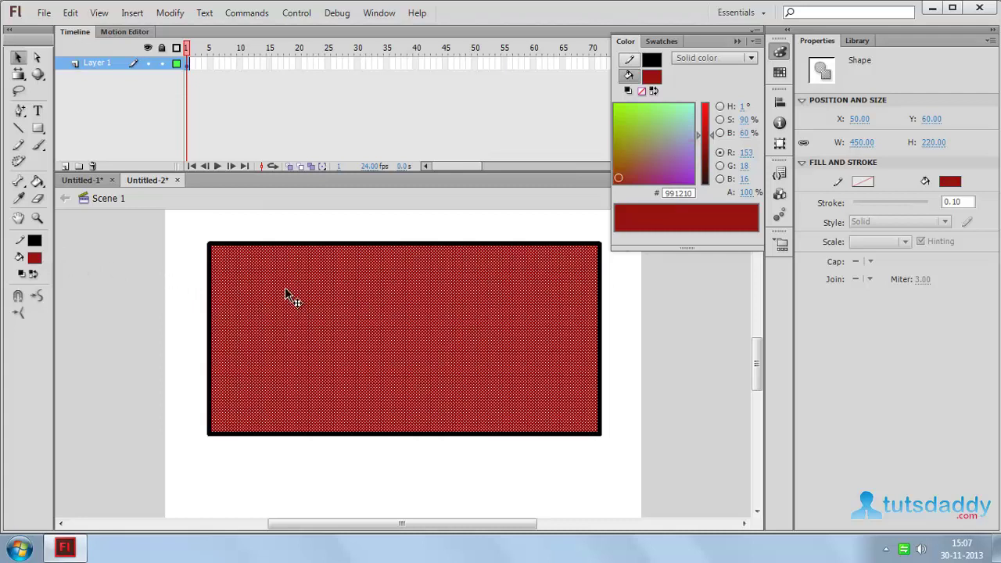
click(708, 58)
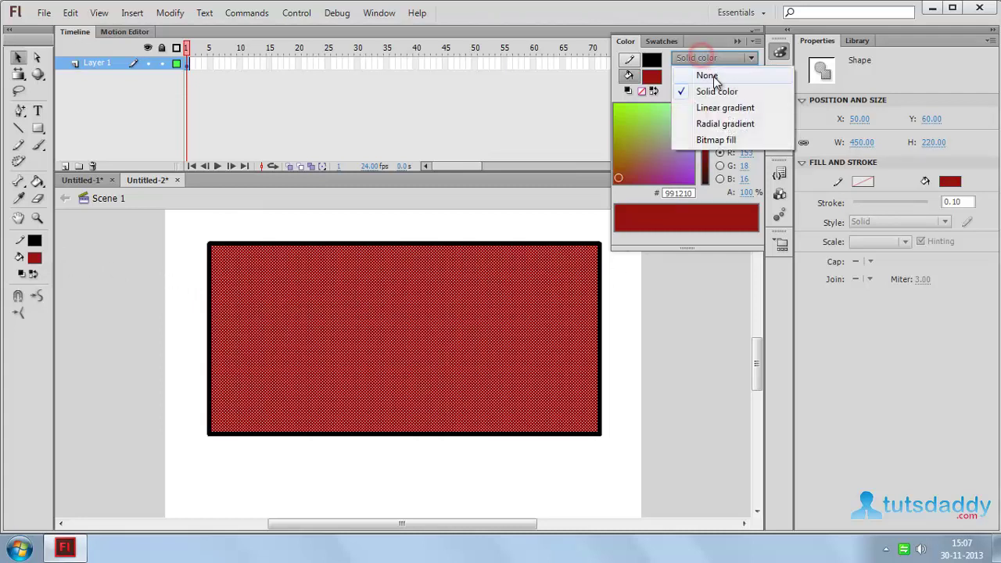
Make the fill a linear gradient, add a green stop, then remove the green and cyan stops.
click(725, 107)
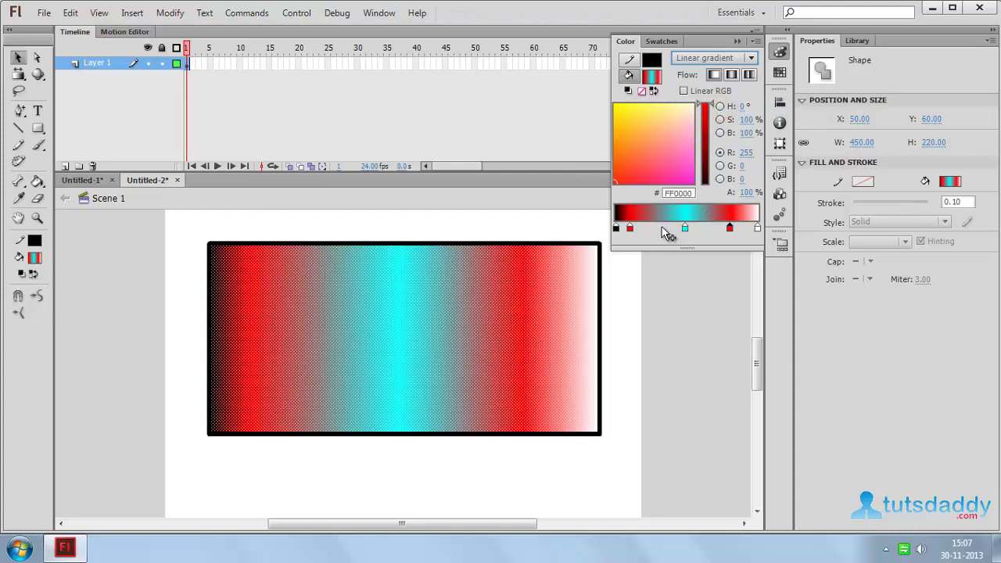
click(661, 227)
click(660, 227)
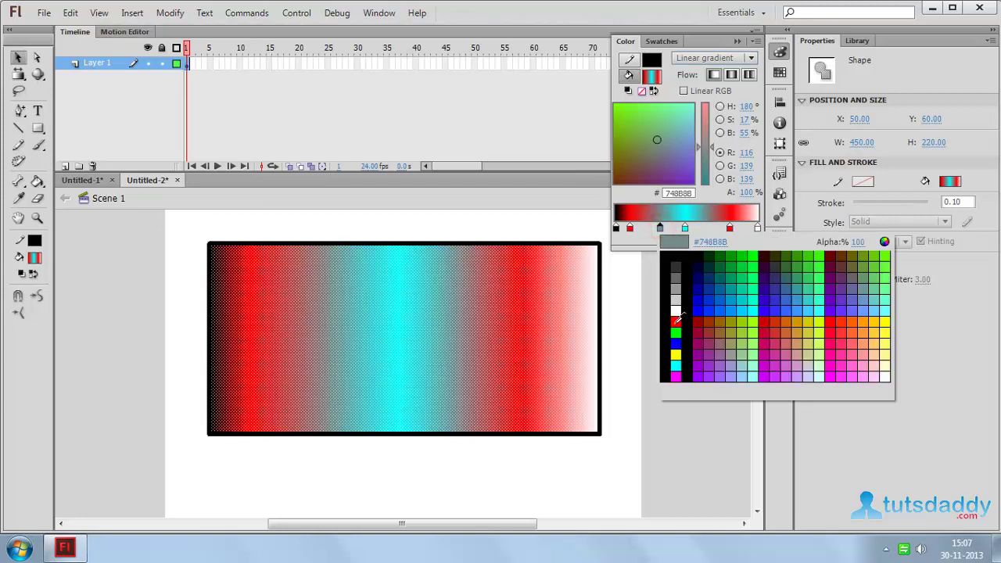
click(675, 334)
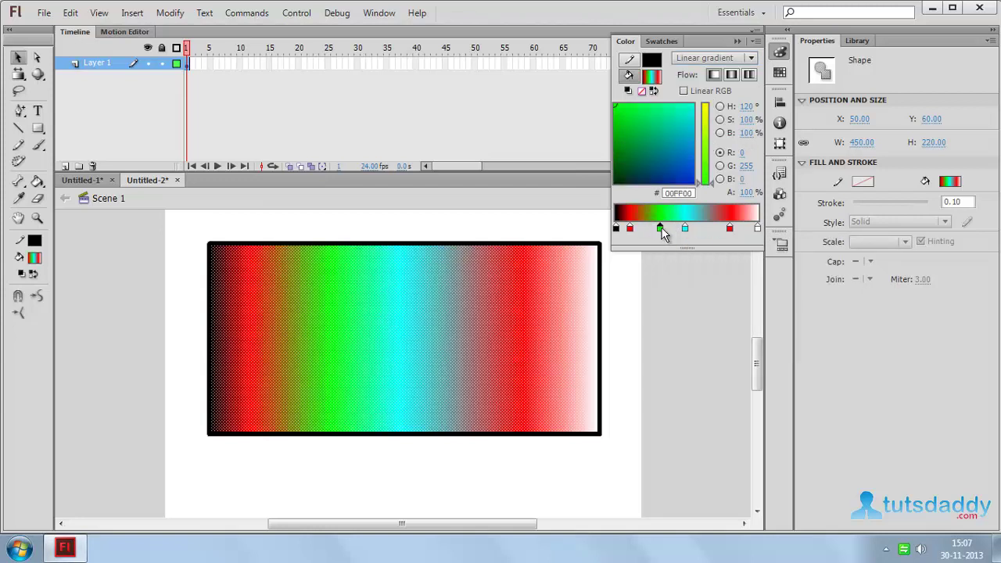
drag(661, 227, 659, 252)
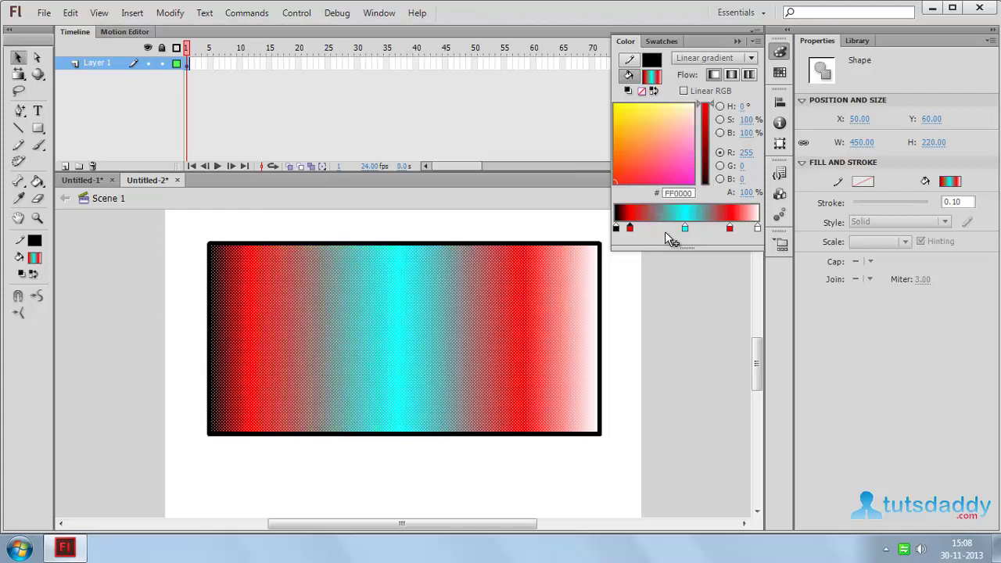
drag(685, 228, 696, 315)
Add a green 00FF33 middle stop and switch the fill type to Radial gradient.
click(671, 227)
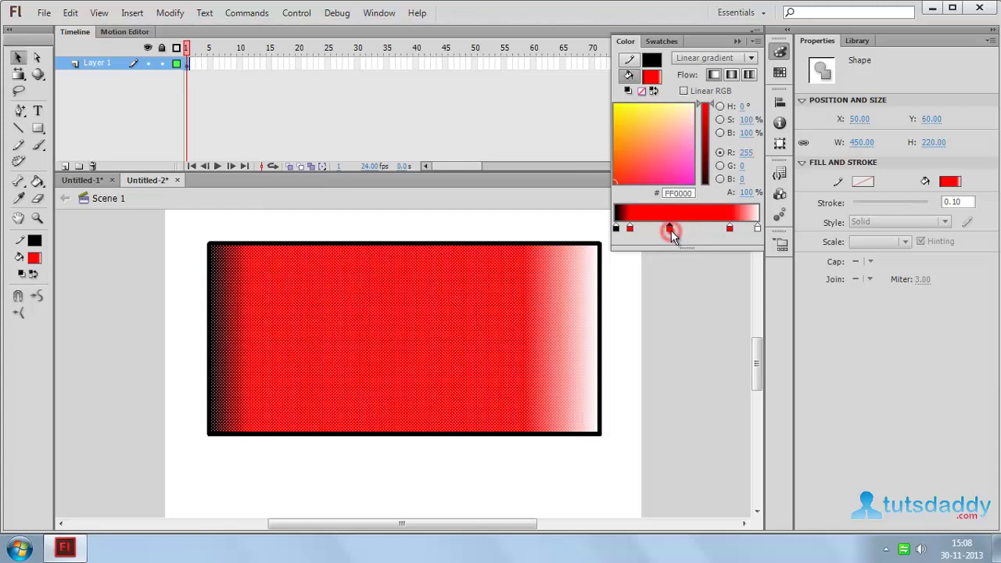
double_click(670, 226)
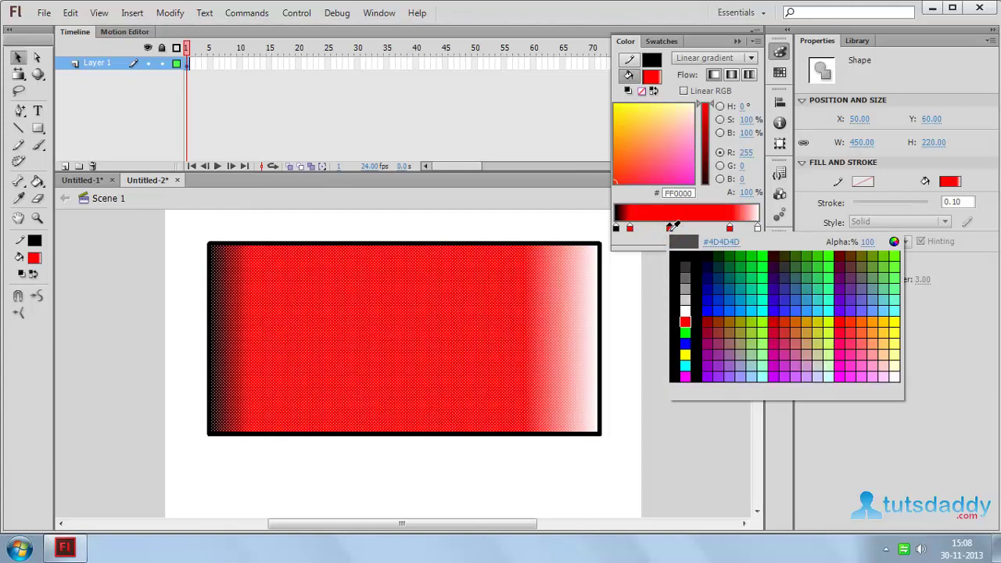
click(764, 269)
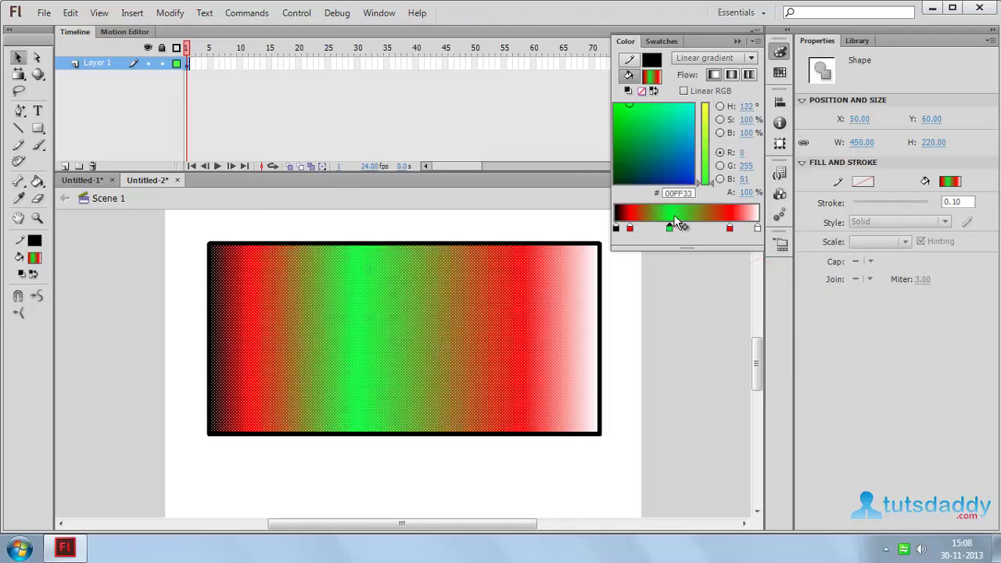
click(708, 57)
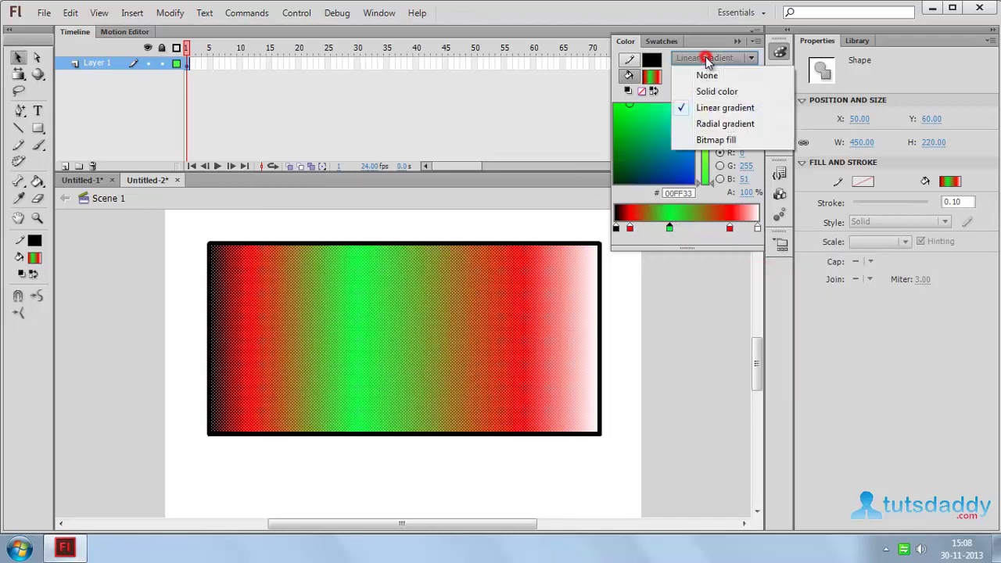
click(724, 124)
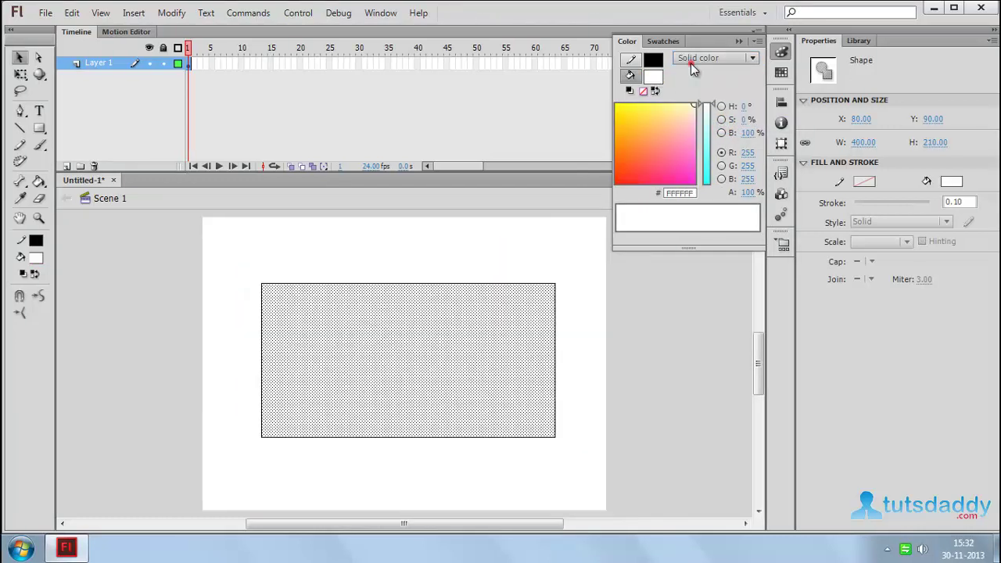
Set the fill type to Bitmap fill and import Koala.jpg as the rectangle's fill.
click(692, 59)
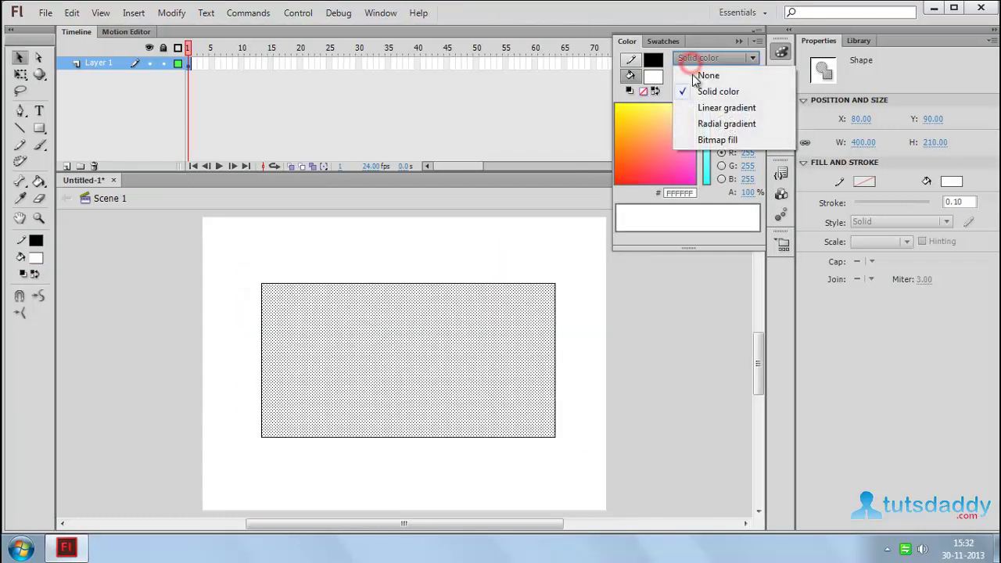
click(713, 141)
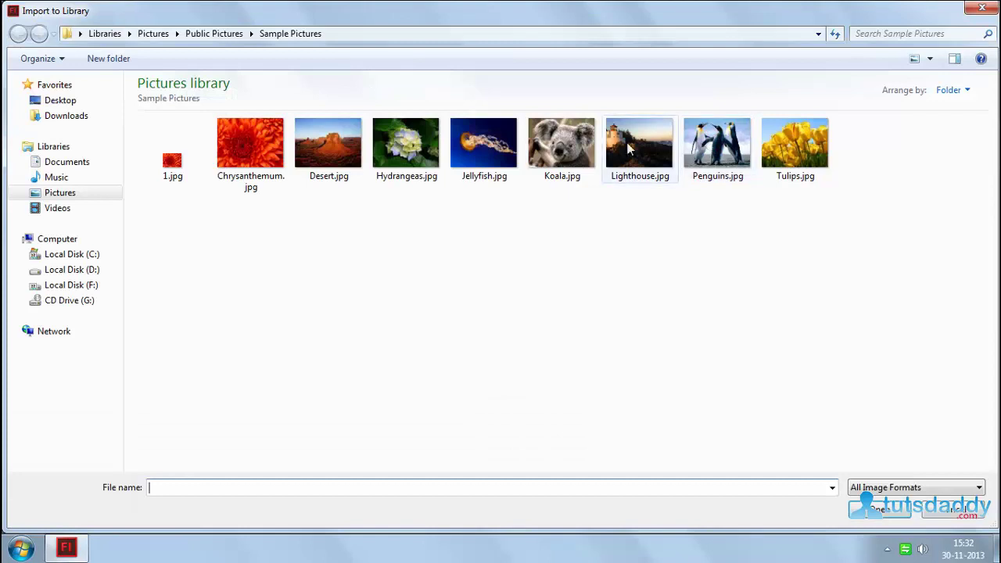
click(575, 154)
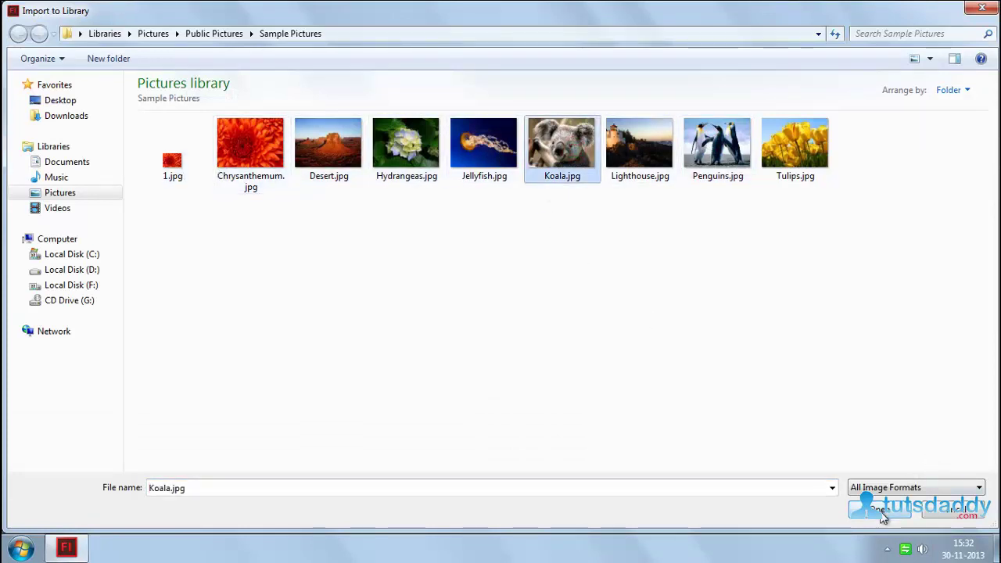
click(880, 513)
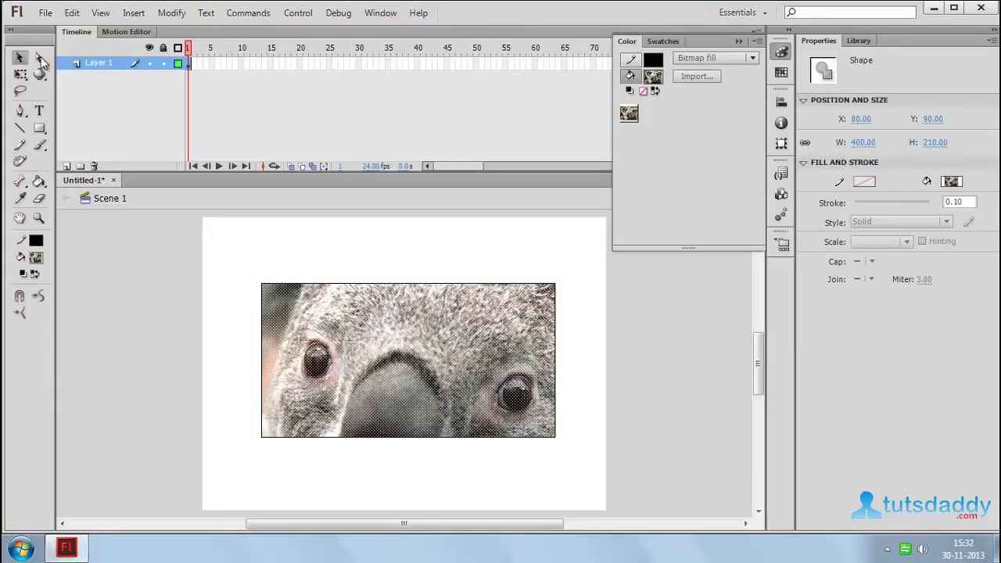
With the Gradient Transform tool, zoom to 50% and select the koala fill to show its transform box.
click(21, 73)
click(75, 91)
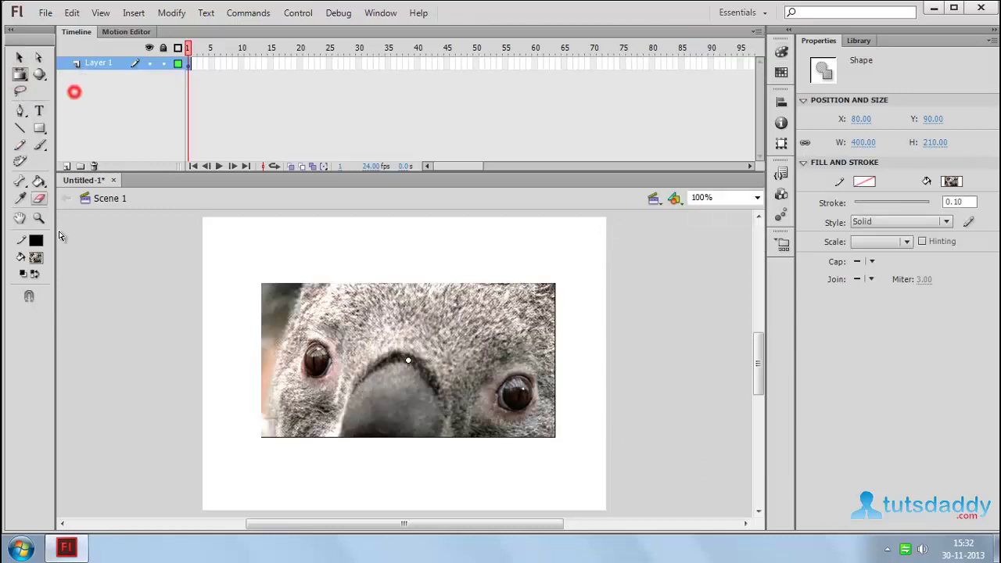
click(380, 342)
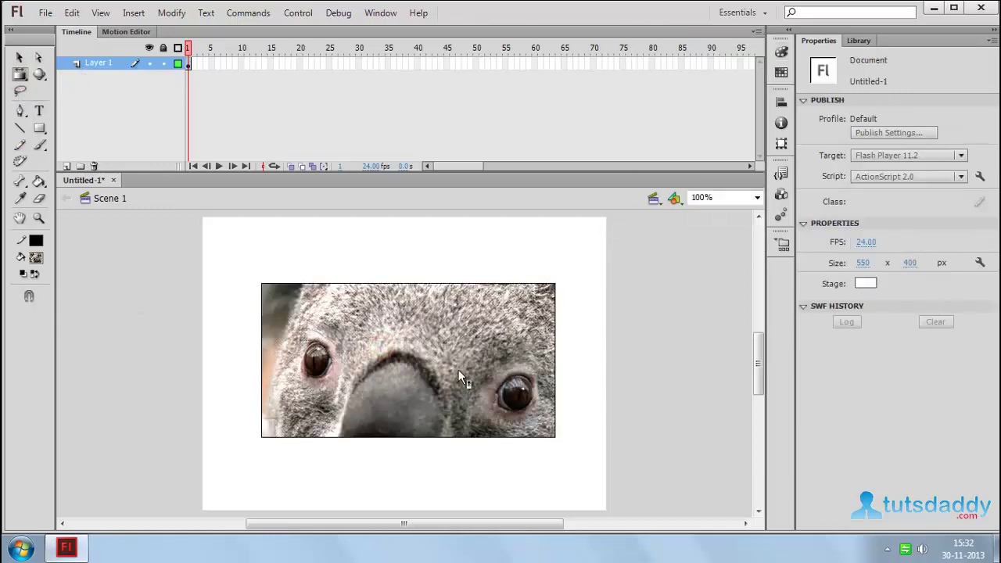
key(ctrl+minus)
click(403, 336)
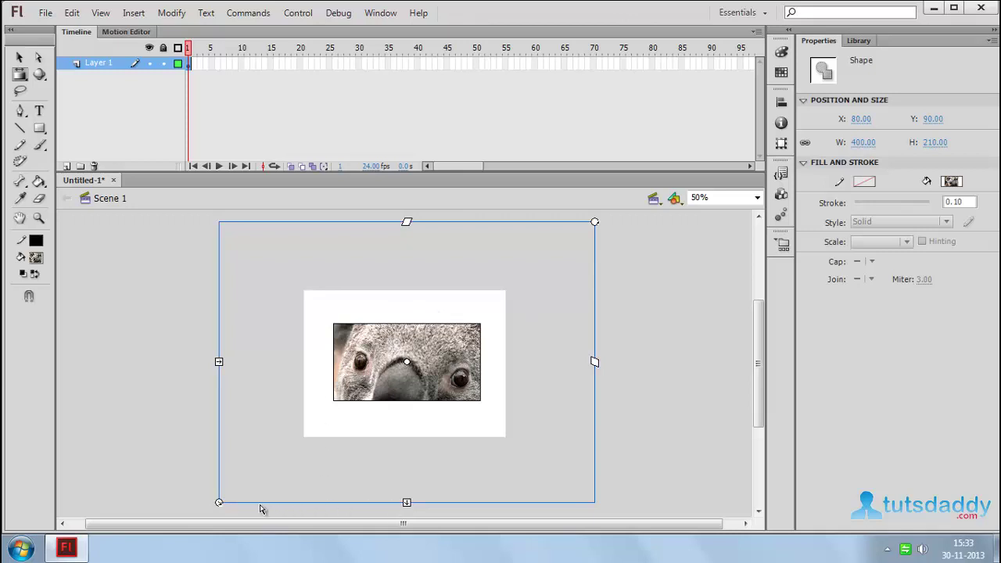
Shrink the koala fill into tiles, zoom to 200%, then rotate and skew it.
drag(219, 502, 381, 408)
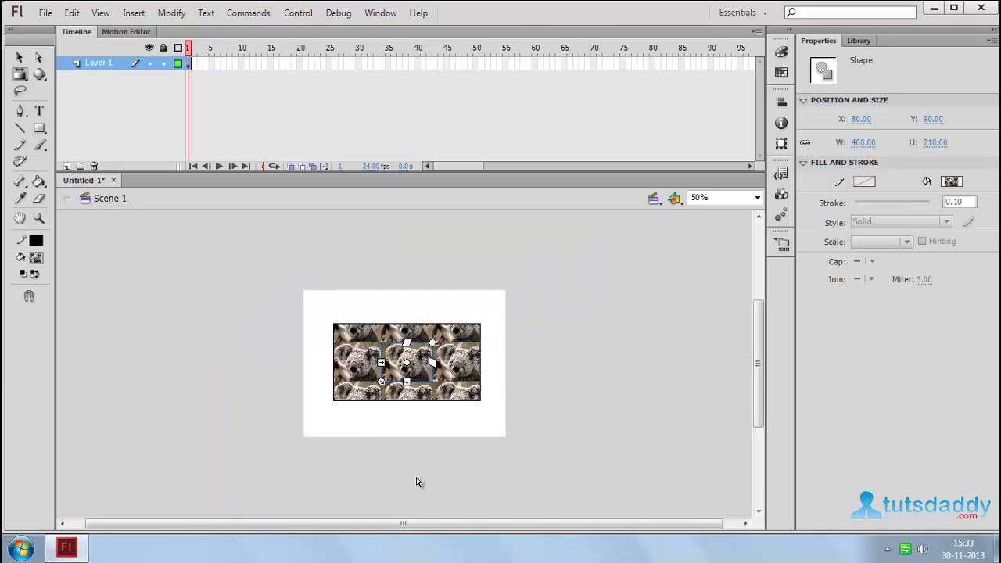
key(ctrl+equal)
key(ctrl+equal)
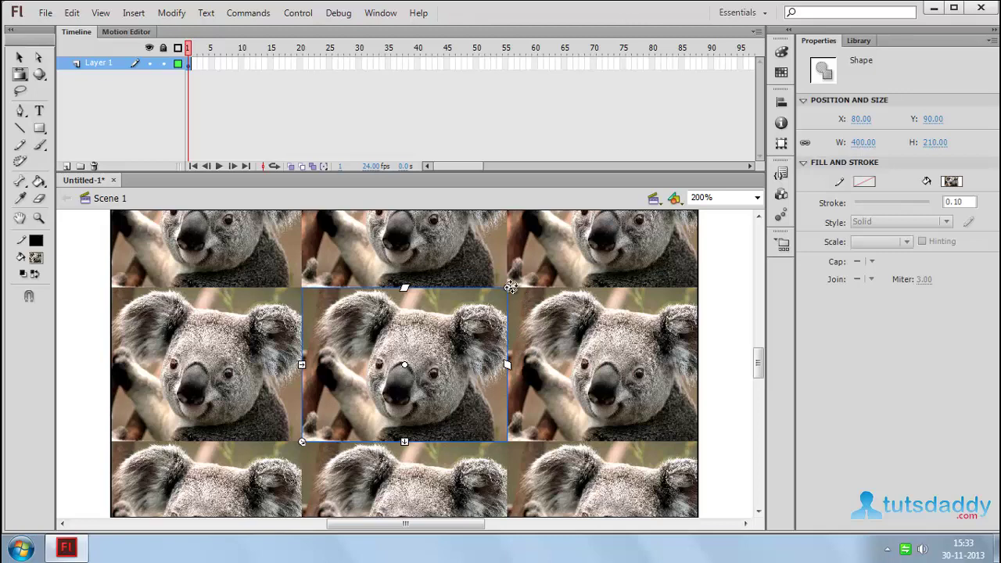
drag(510, 287, 432, 273)
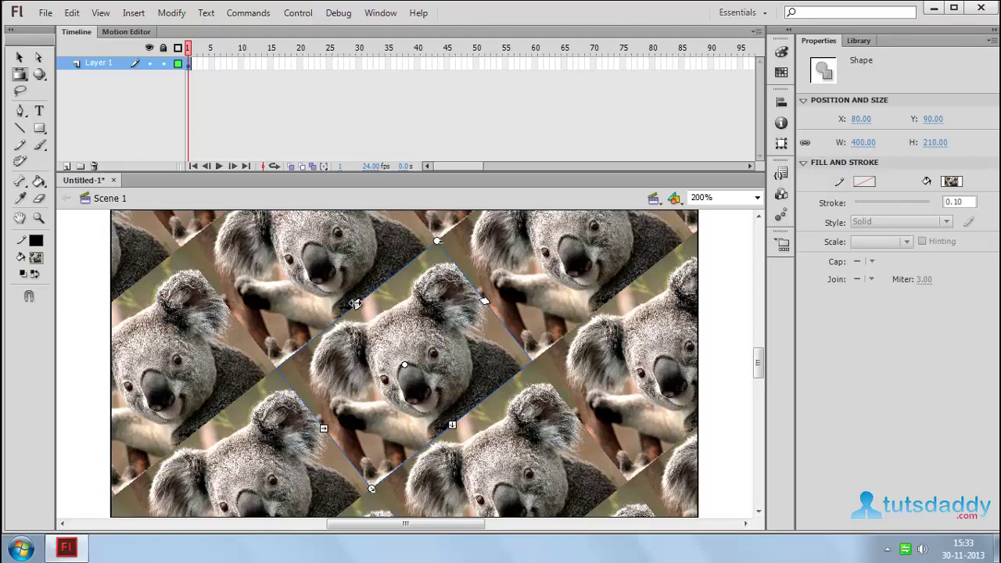
drag(355, 303, 429, 283)
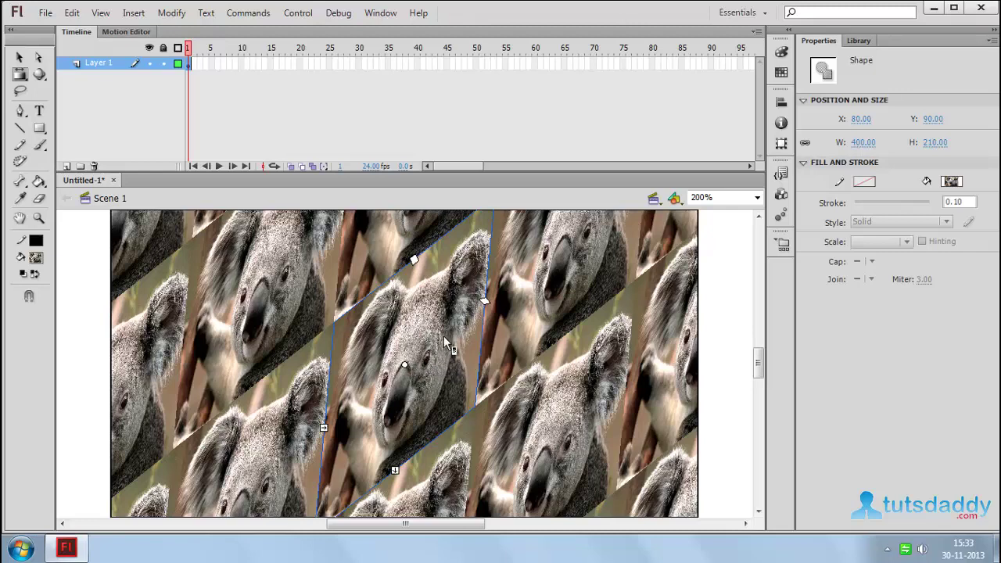
Rotate the koala tiles further, make them shorter and narrow their width.
drag(484, 298, 469, 353)
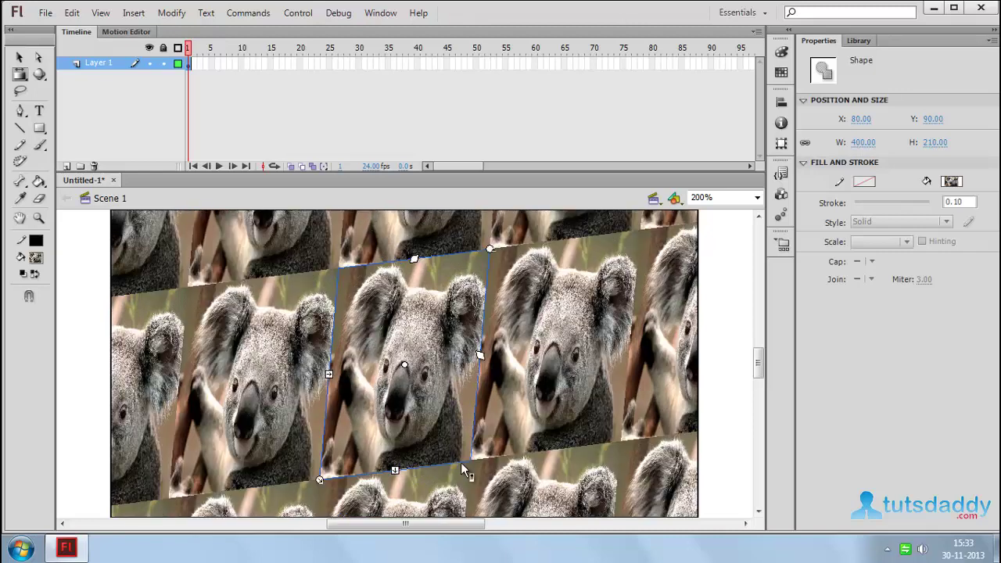
drag(395, 470, 400, 415)
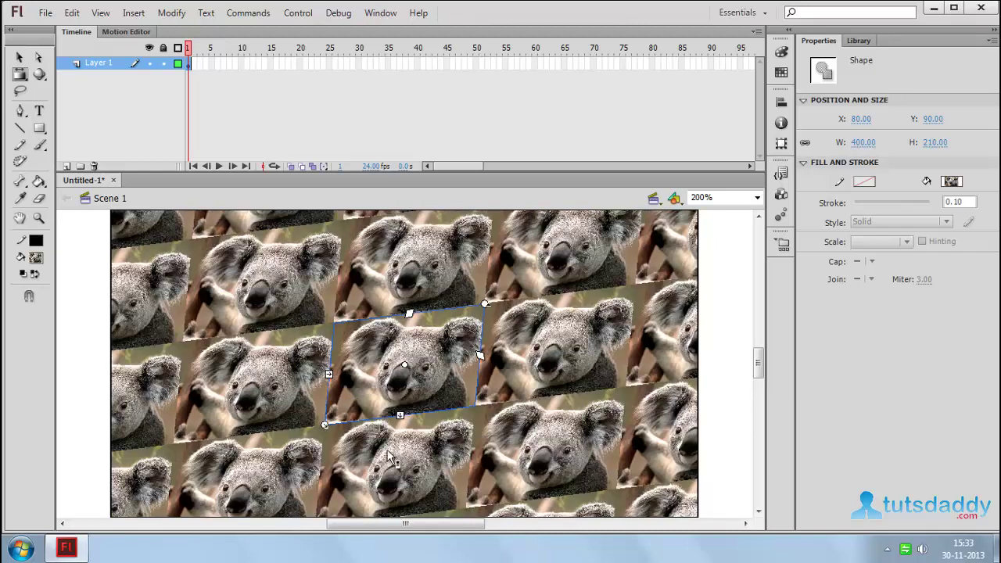
mouse_move(329, 373)
mouse_down()
mouse_move(394, 446)
mouse_move(405, 365)
mouse_up()
drag(329, 374, 328, 374)
drag(329, 374, 364, 385)
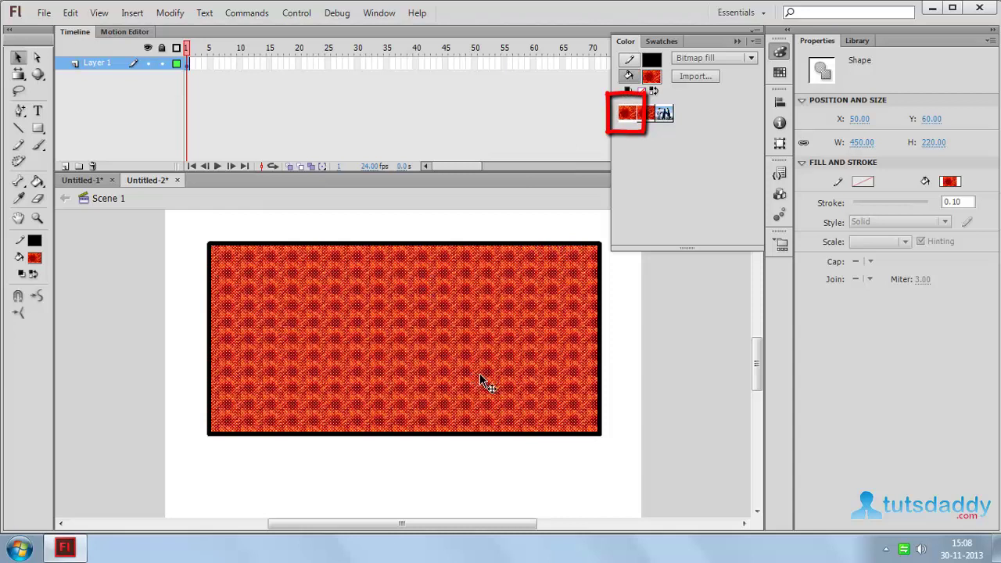
Change the Color panel fill type from Bitmap fill to None.
click(694, 61)
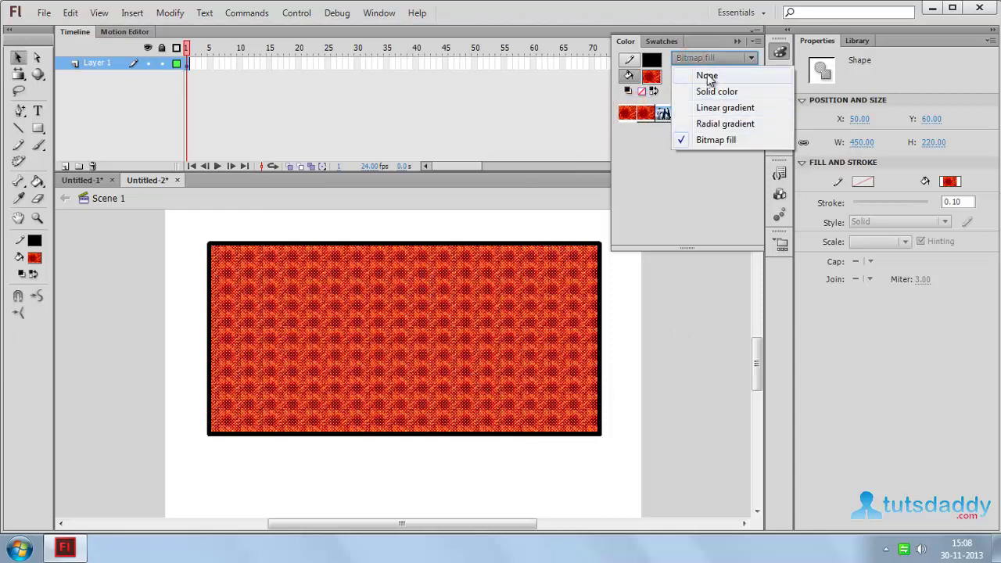
click(707, 76)
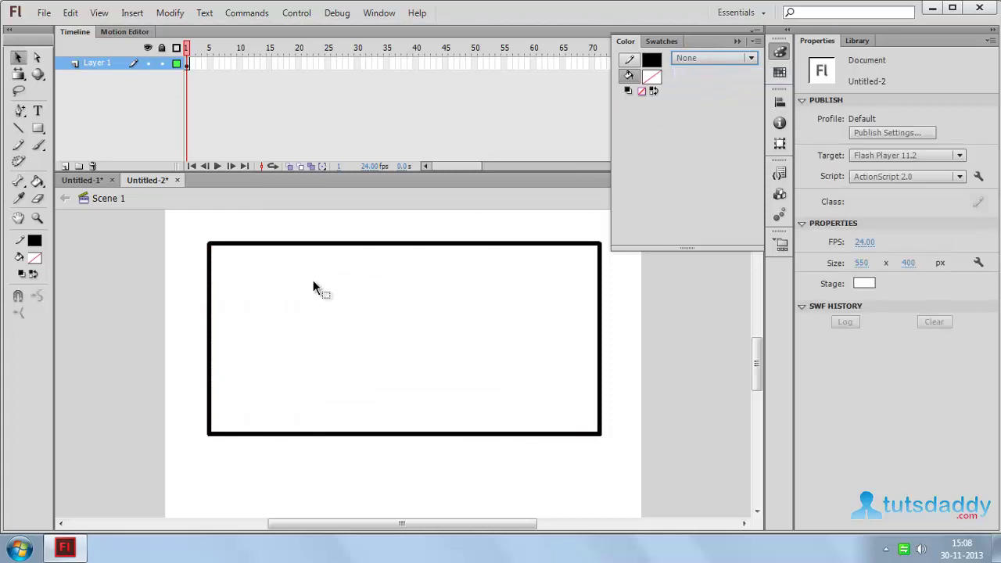
Choose red as the fill colour, Paint Bucket the rectangle's interior, then select everything.
click(35, 259)
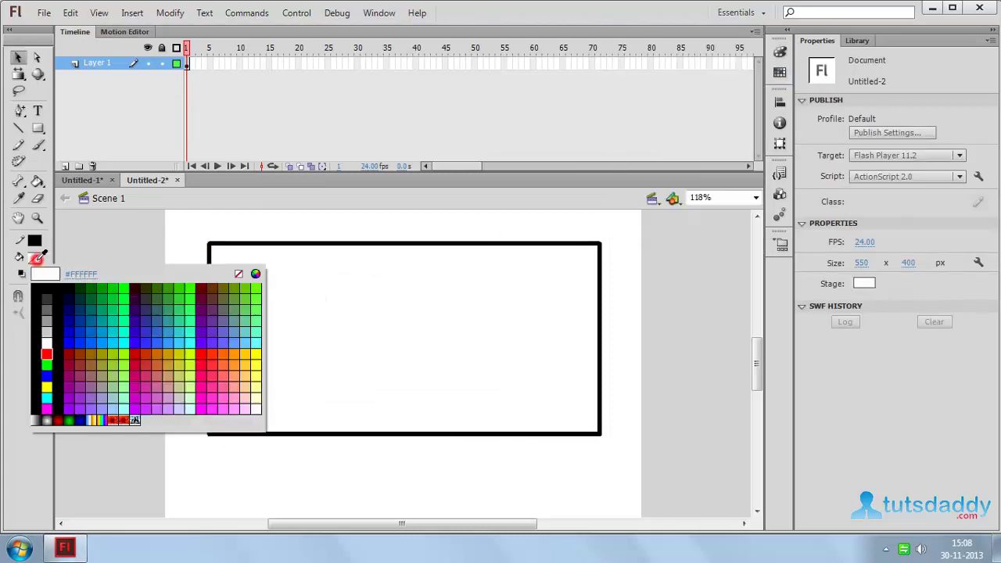
click(47, 353)
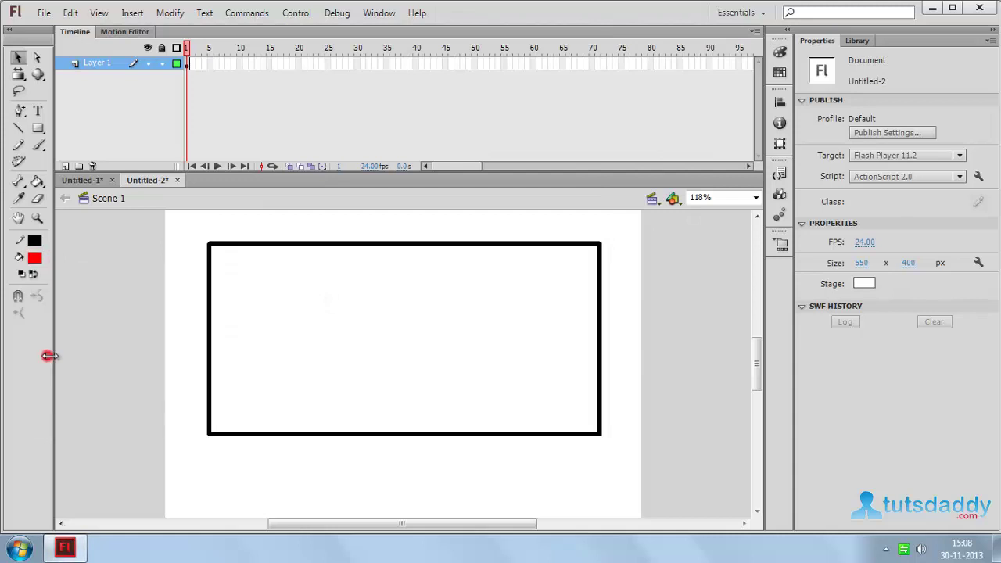
click(36, 180)
click(300, 314)
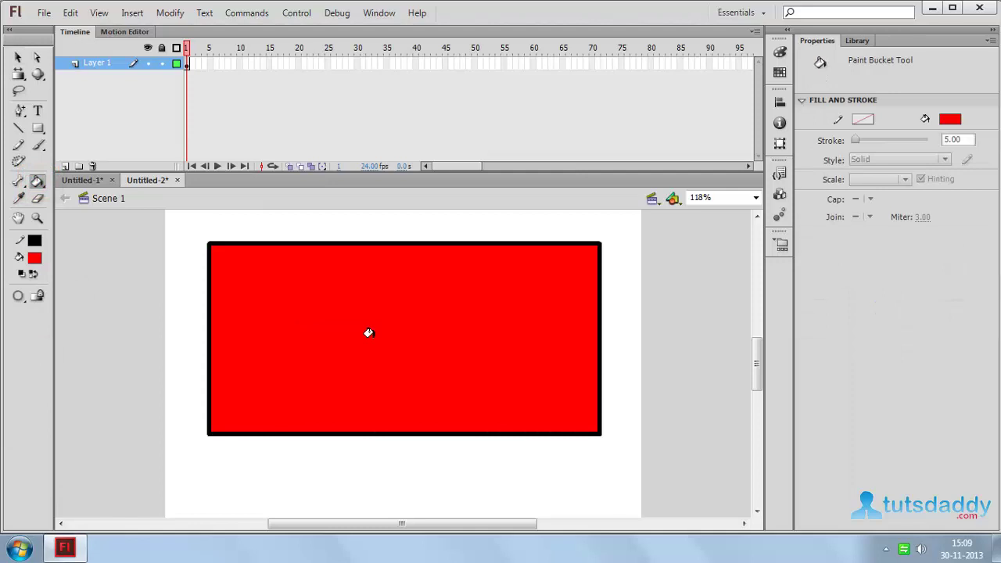
key(ctrl+a)
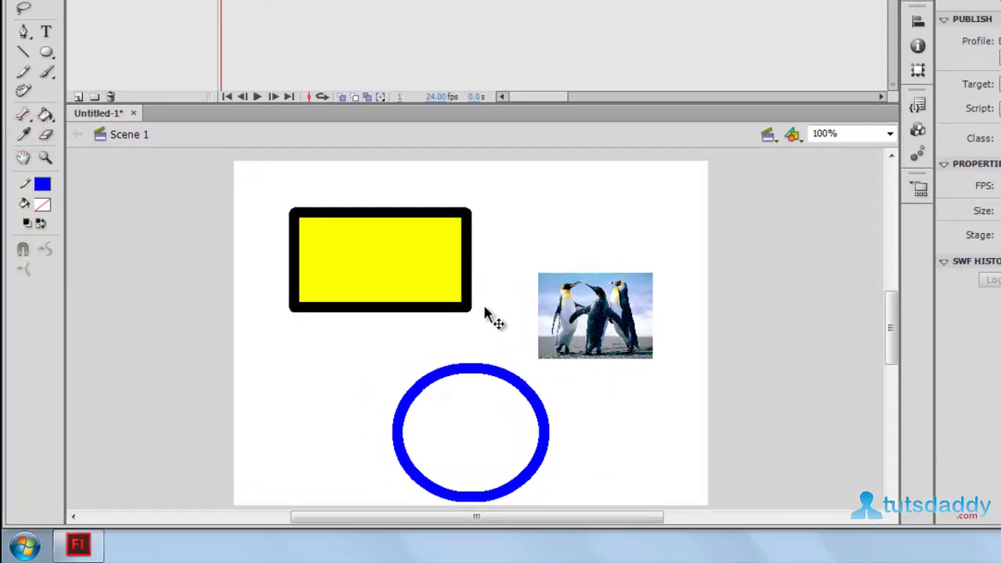
Eyedrop a light blue from the penguin photo and fill the ellipse with it.
click(23, 134)
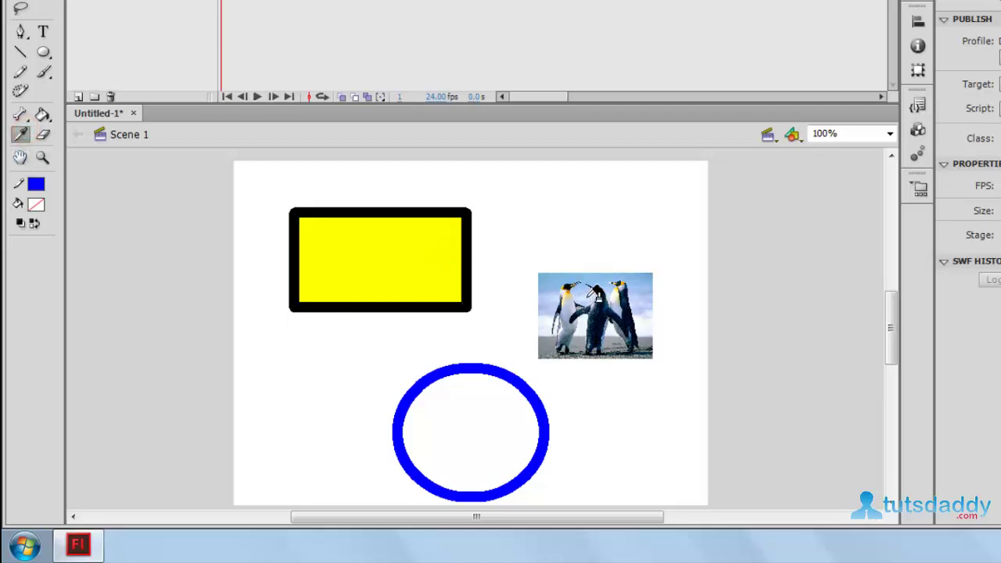
click(579, 294)
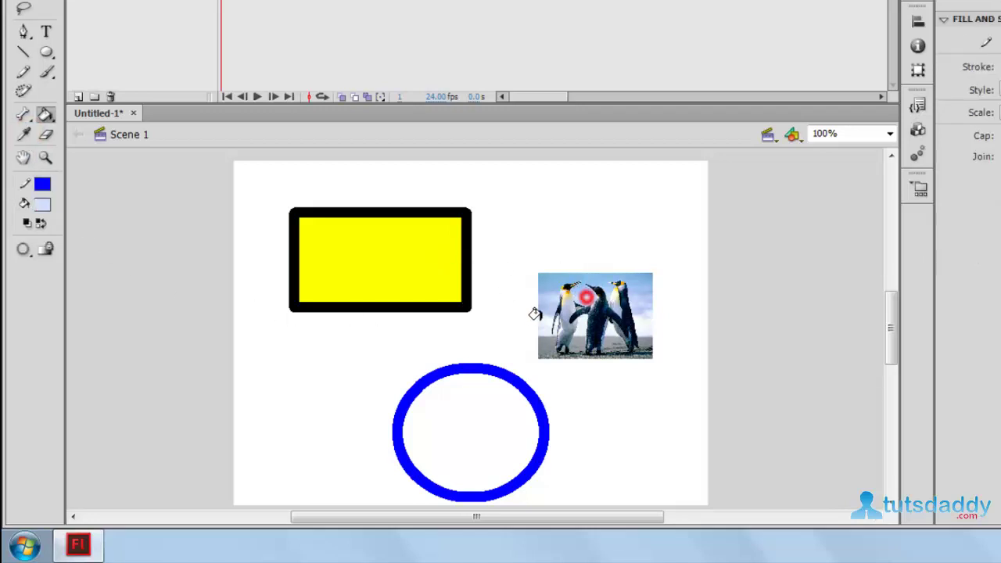
click(460, 405)
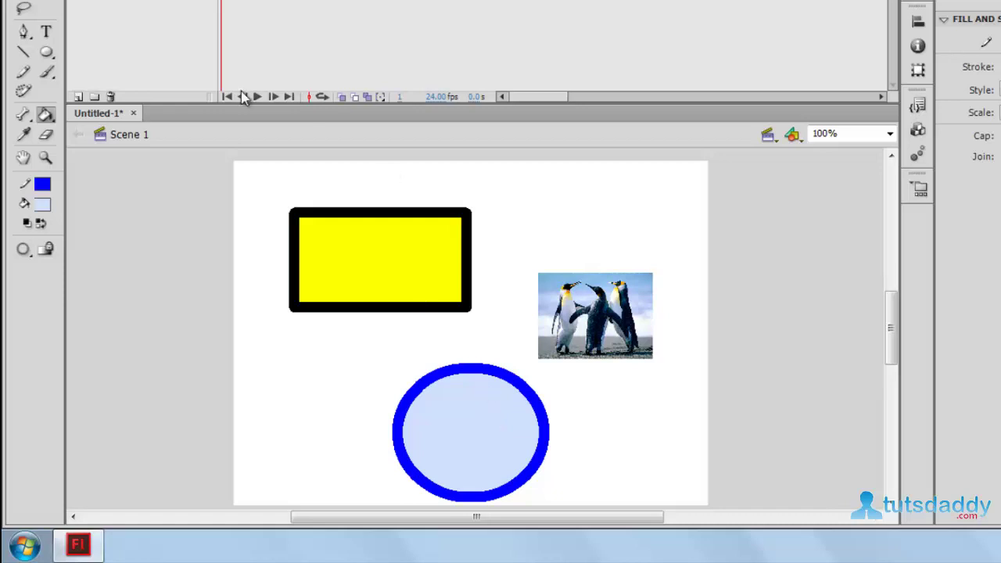
Eyedrop the rectangle's black stroke and Ink Bottle it onto the ellipse outline.
click(24, 133)
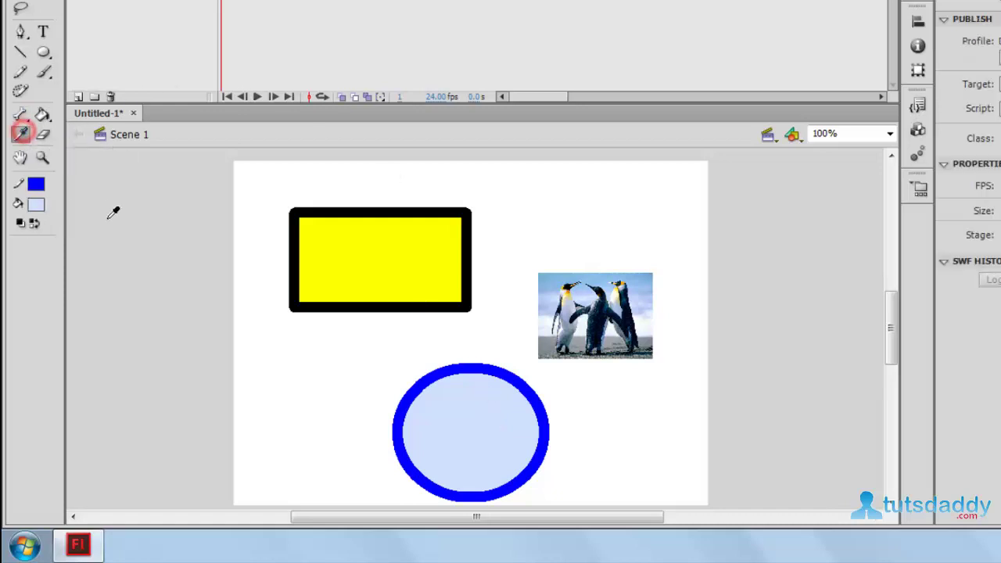
click(410, 216)
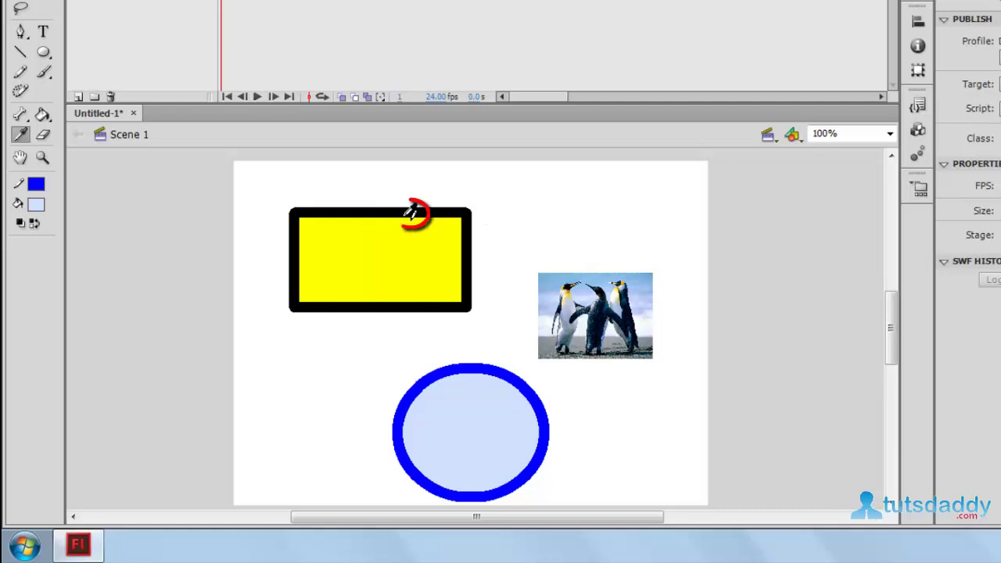
click(441, 367)
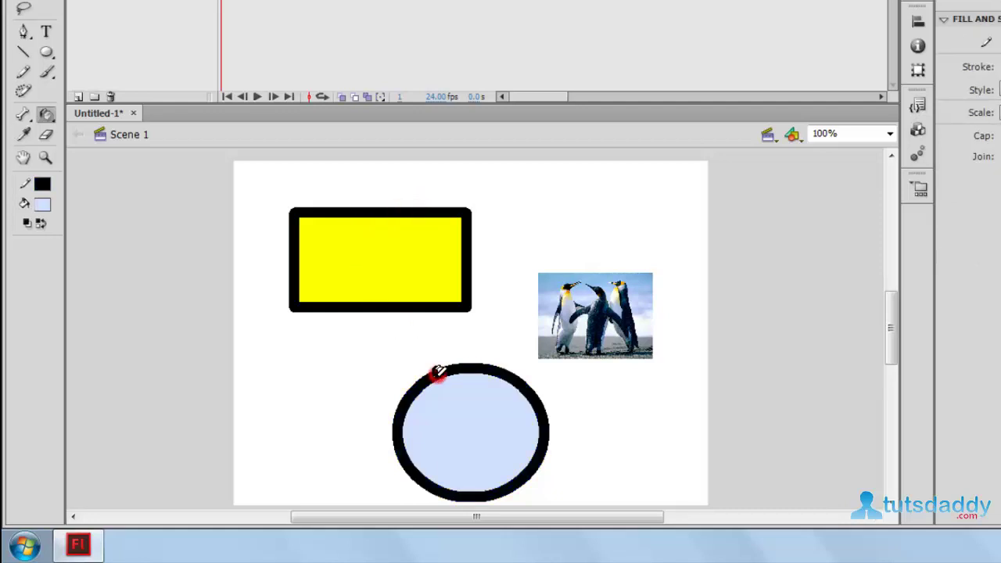